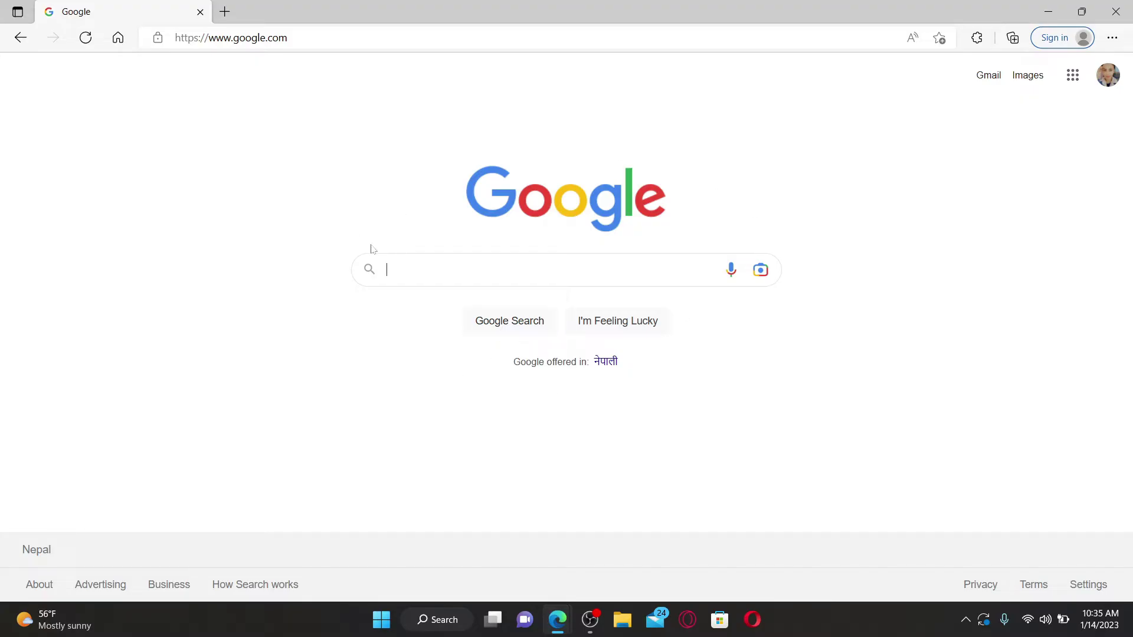
# - Connect to the ALHN-E7E2 Wi-Fi network from the Quick Settings network list
pyautogui.click(1024, 627)
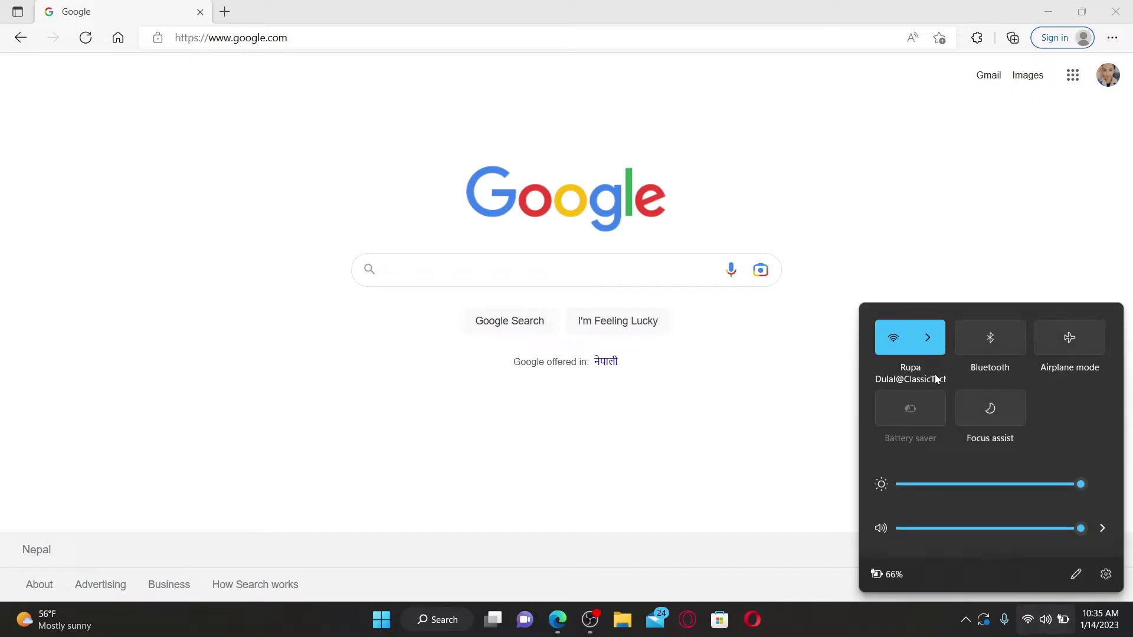
pyautogui.click(931, 342)
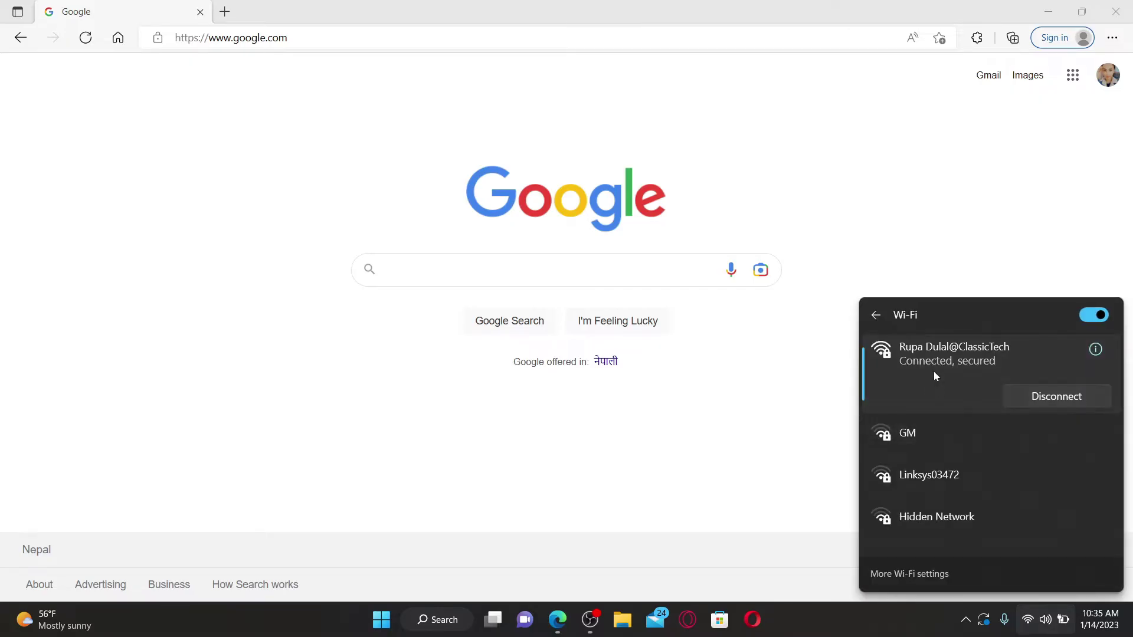
pyautogui.click(939, 440)
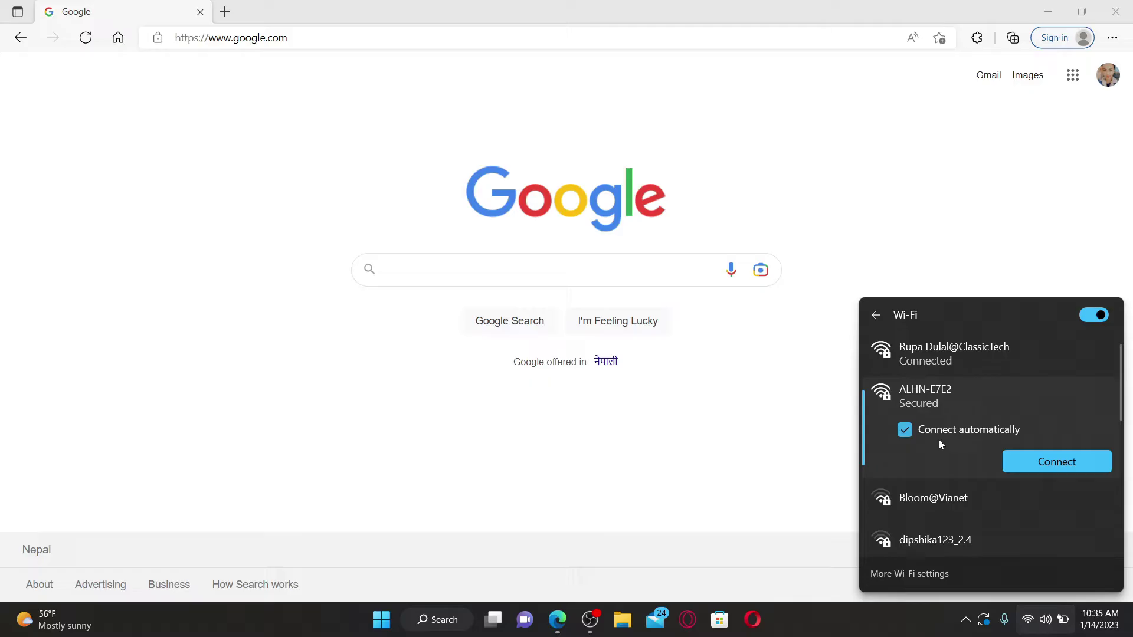
pyautogui.click(1048, 462)
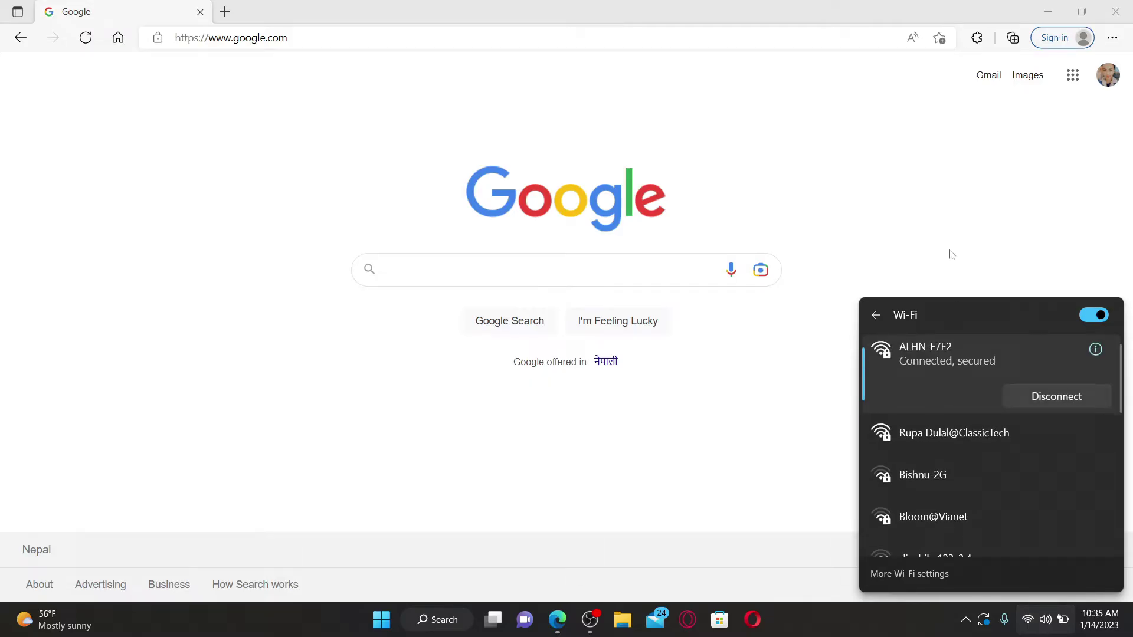
# - Go to chat.openai.com and start logging in to an existing account
pyautogui.click(620, 38)
pyautogui.write('chat.openai')
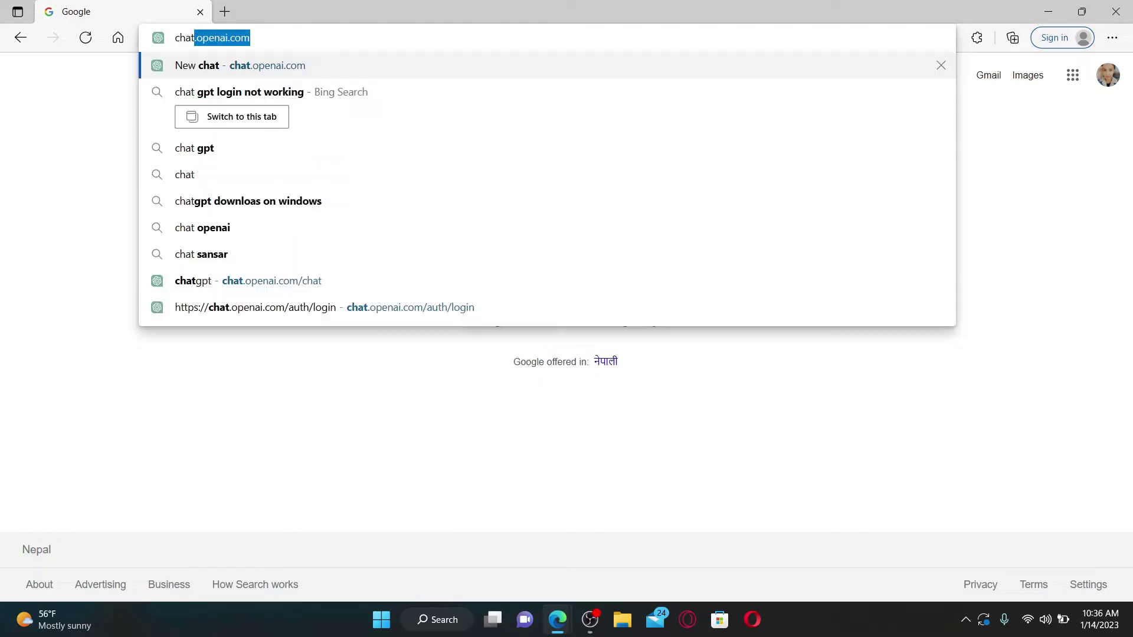
pyautogui.press('Right')
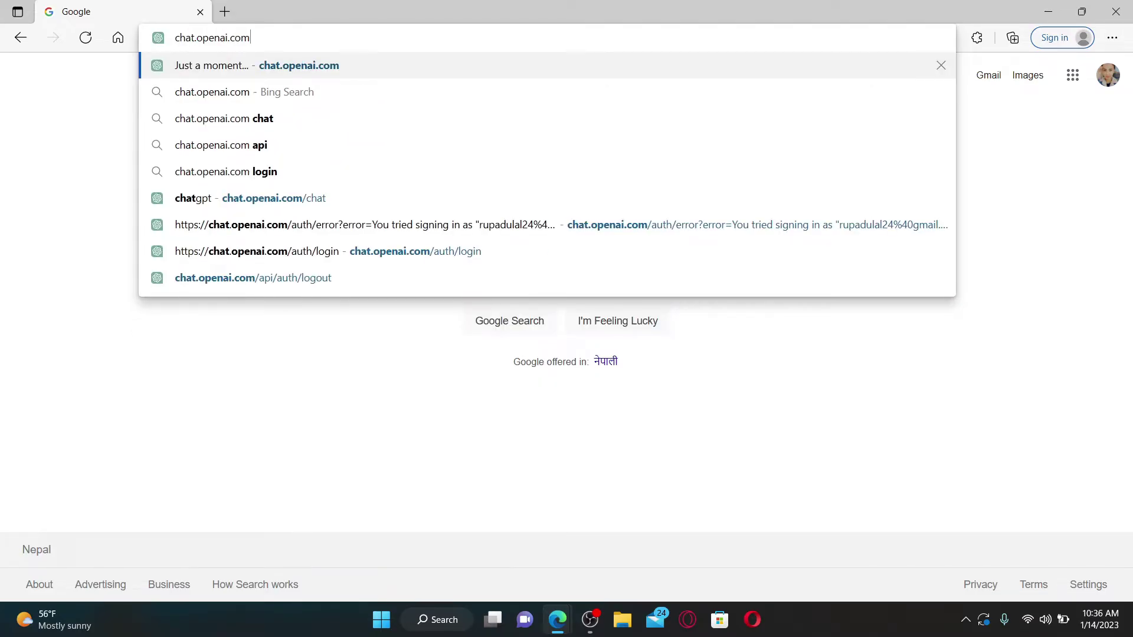
pyautogui.press('Return')
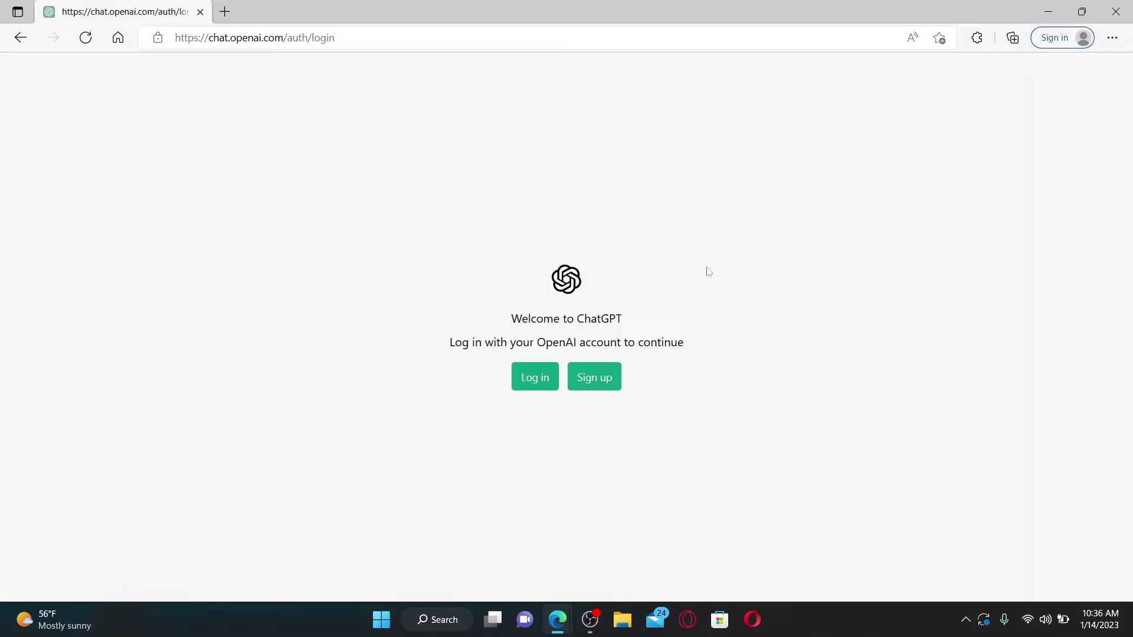
pyautogui.click(531, 385)
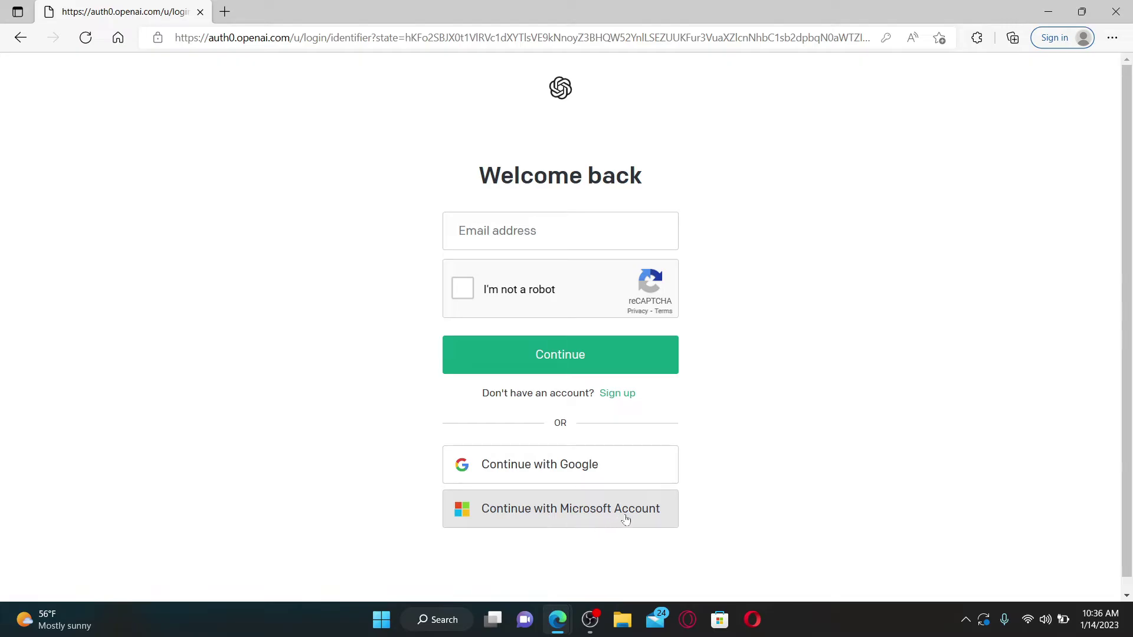
# - Pass the reCAPTCHA traffic-light challenge and continue to the password step
pyautogui.click(463, 289)
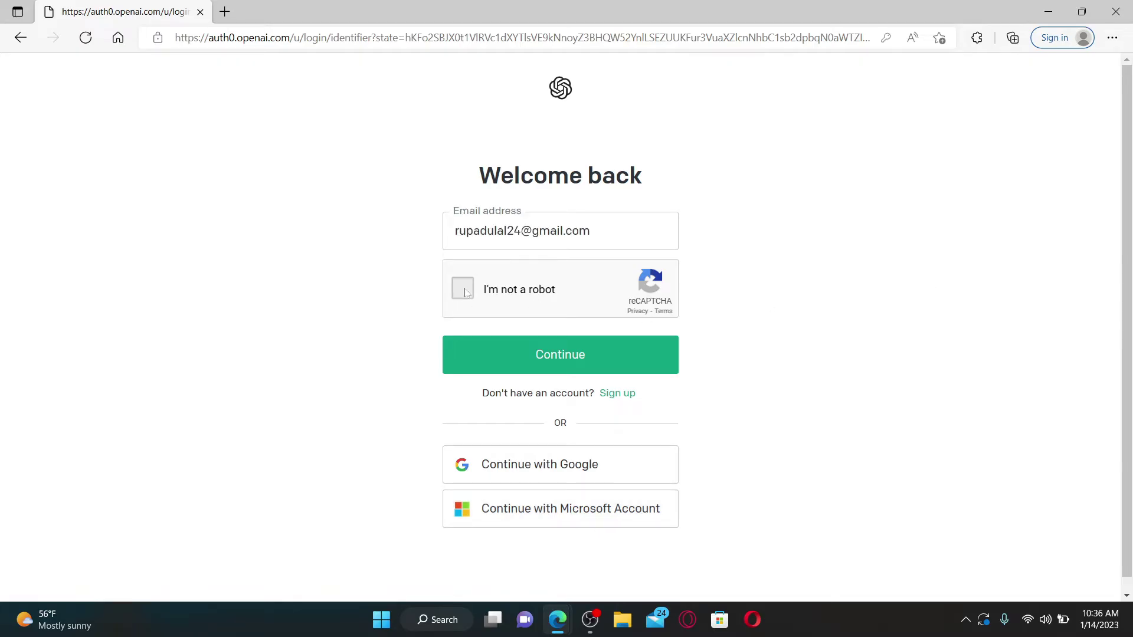
pyautogui.click(576, 292)
pyautogui.click(662, 274)
pyautogui.click(663, 345)
pyautogui.click(732, 479)
pyautogui.click(581, 355)
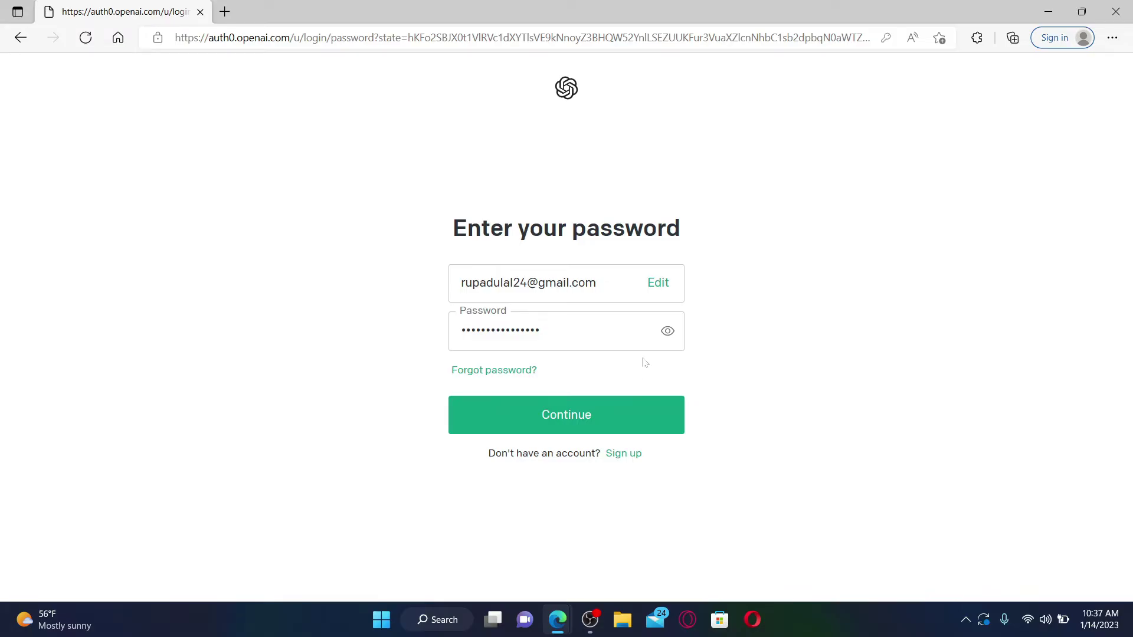
# - Fill in the saved password for the account
pyautogui.click(544, 334)
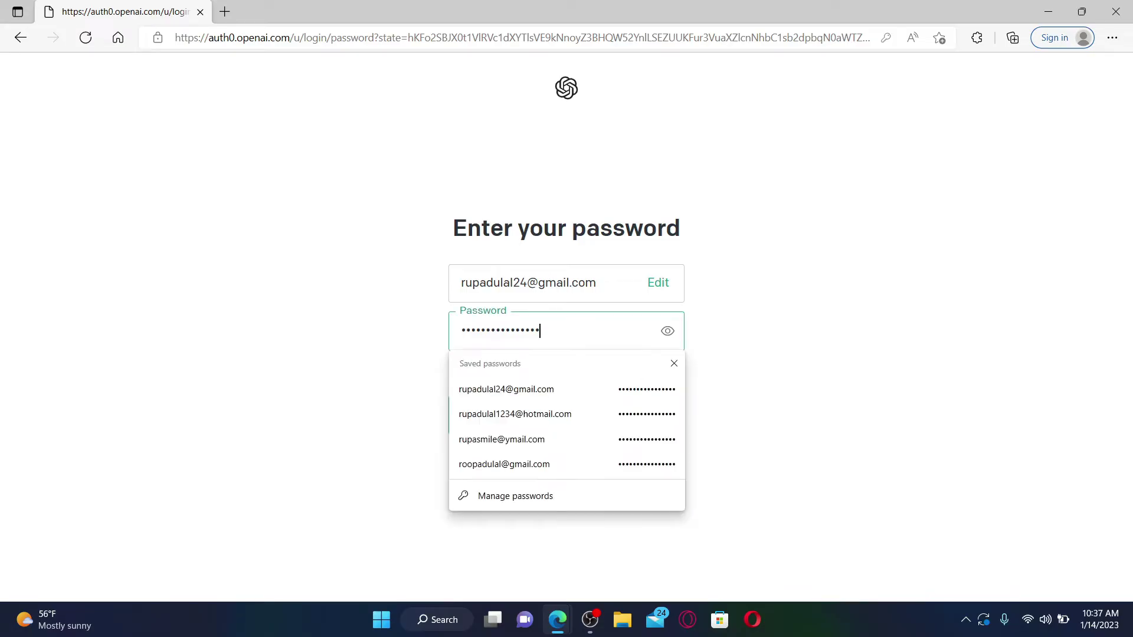
pyautogui.click(581, 394)
pyautogui.click(826, 281)
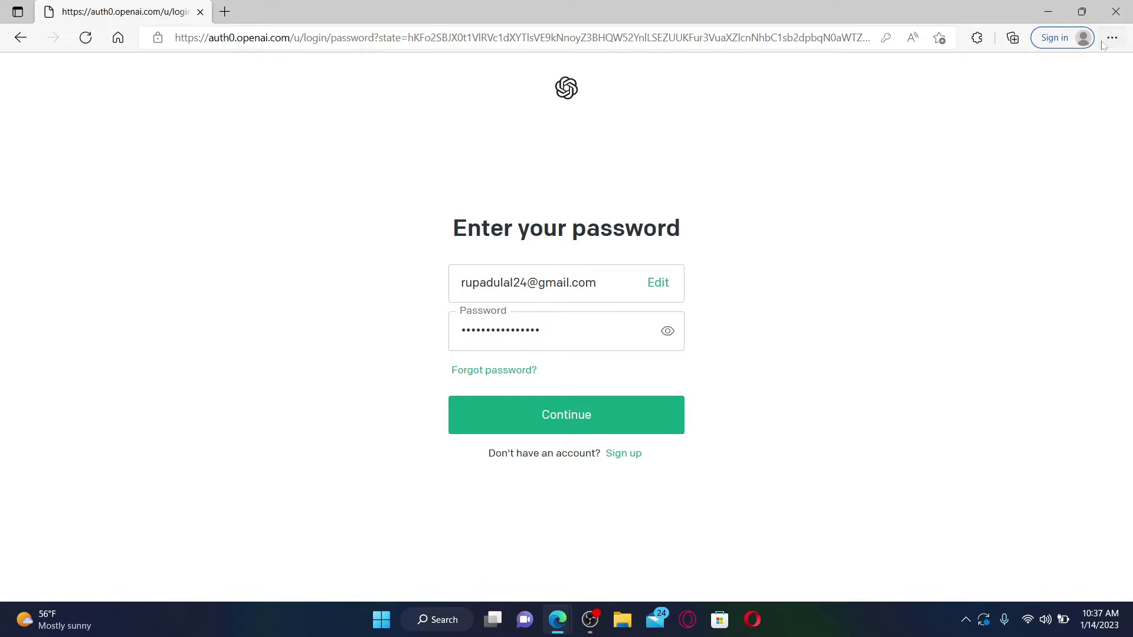
# - Trigger the Edge update from Settings and return to the login tab
pyautogui.click(1105, 40)
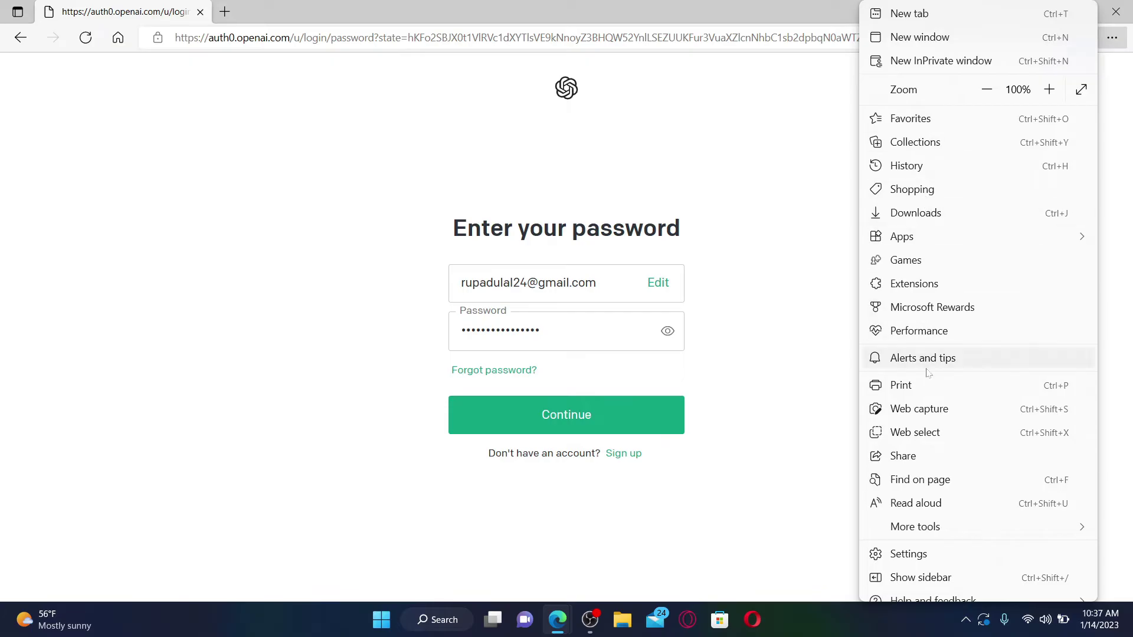
pyautogui.click(913, 554)
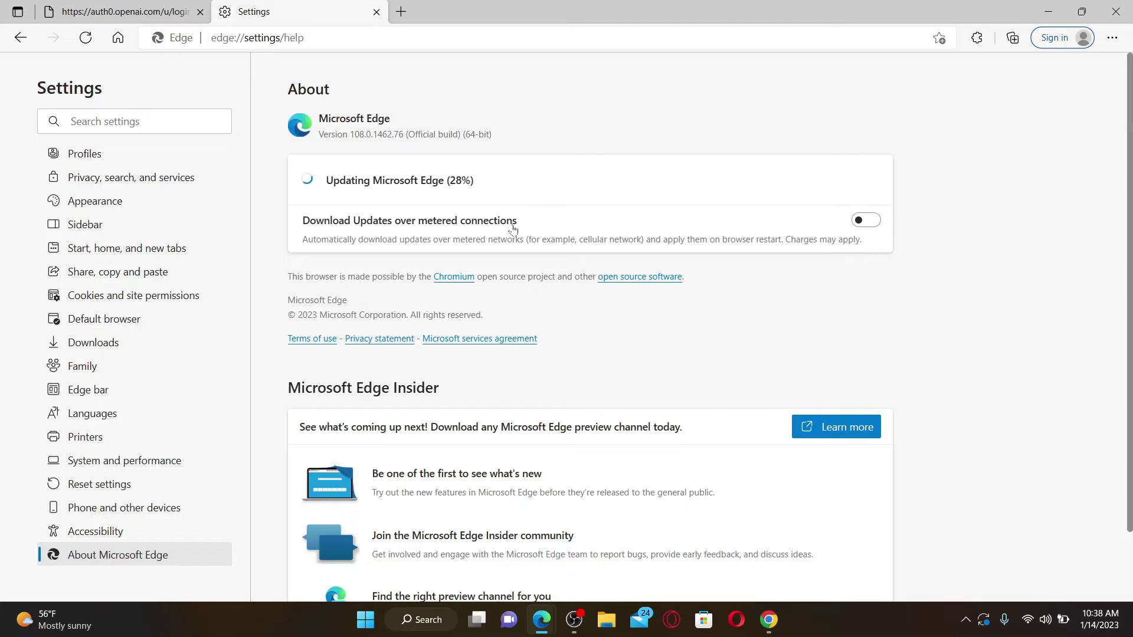
pyautogui.hotkey('ctrl', 'Tab')
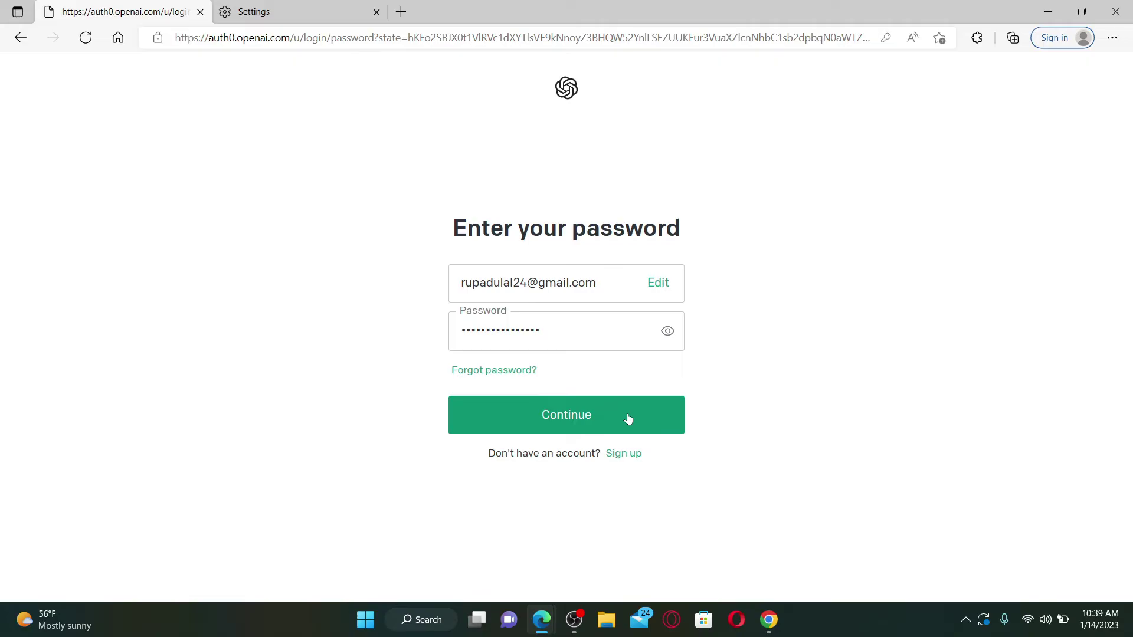
# - Reach the Choose what to clear panel under Privacy, search, and services
pyautogui.click(1112, 38)
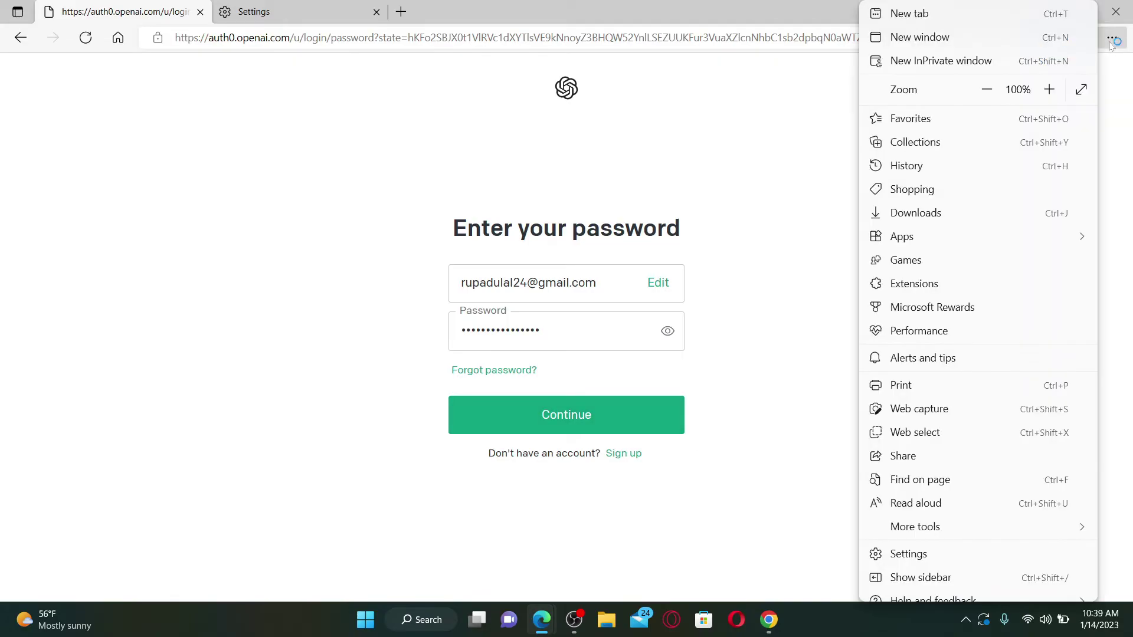
pyautogui.click(908, 553)
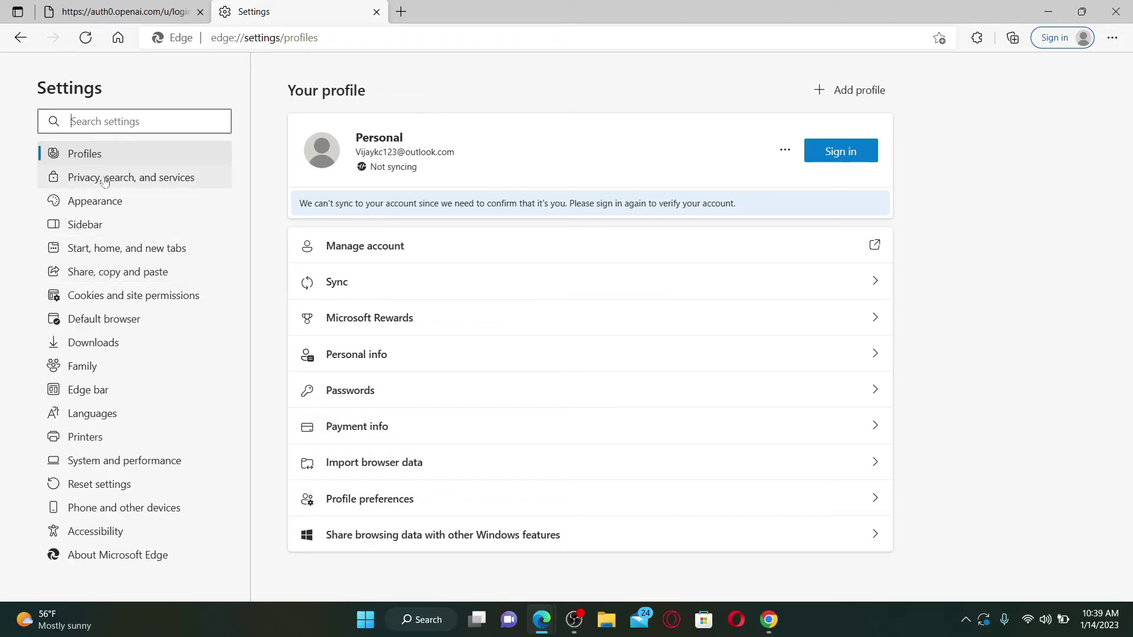
pyautogui.click(143, 180)
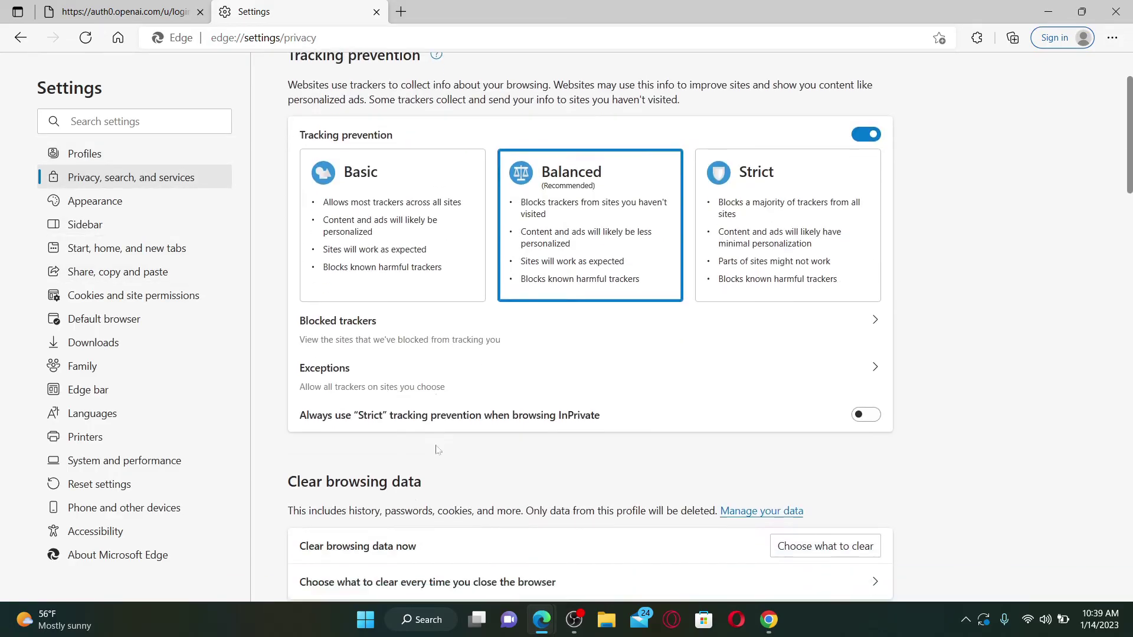
pyautogui.scroll(-3, 435, 434)
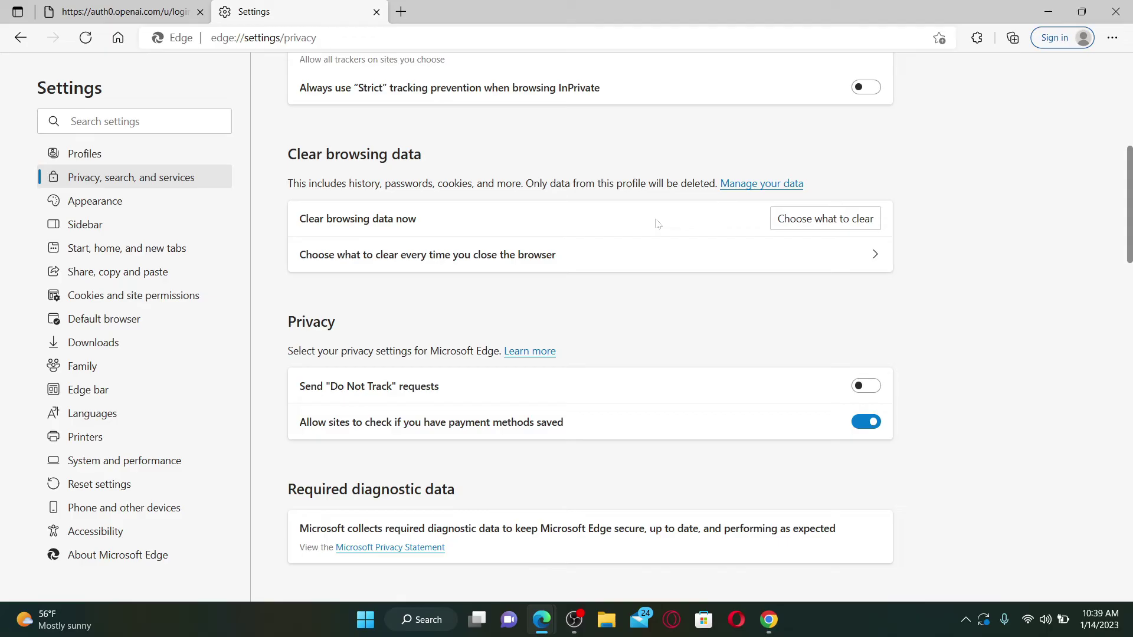
pyautogui.click(823, 223)
pyautogui.scroll(-1, 456, 320)
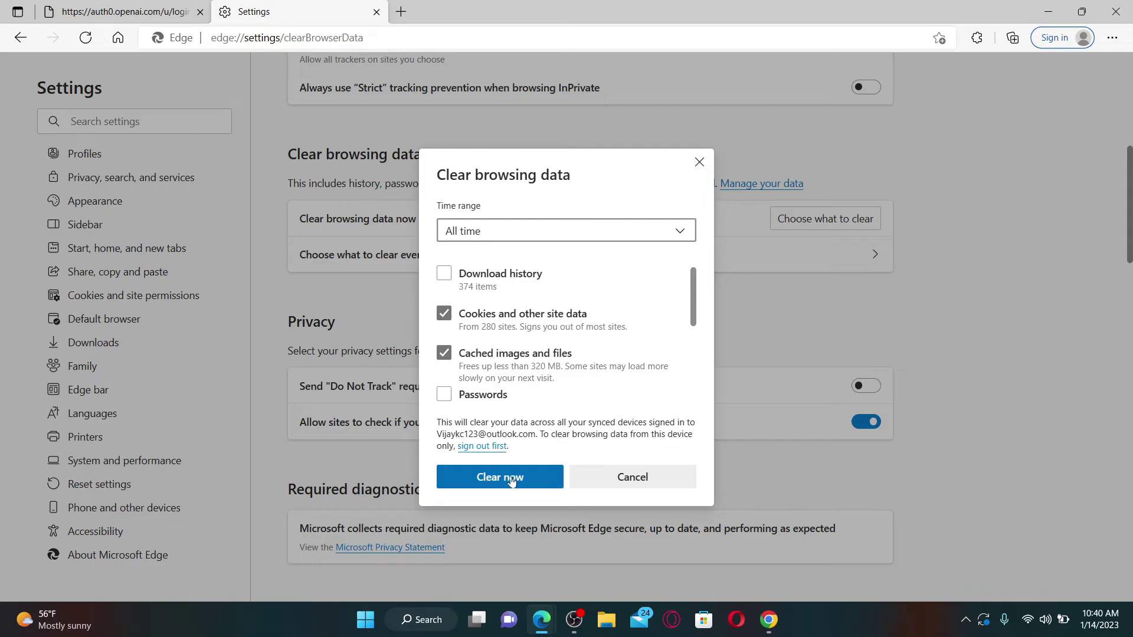
pyautogui.scroll(-1, 511, 324)
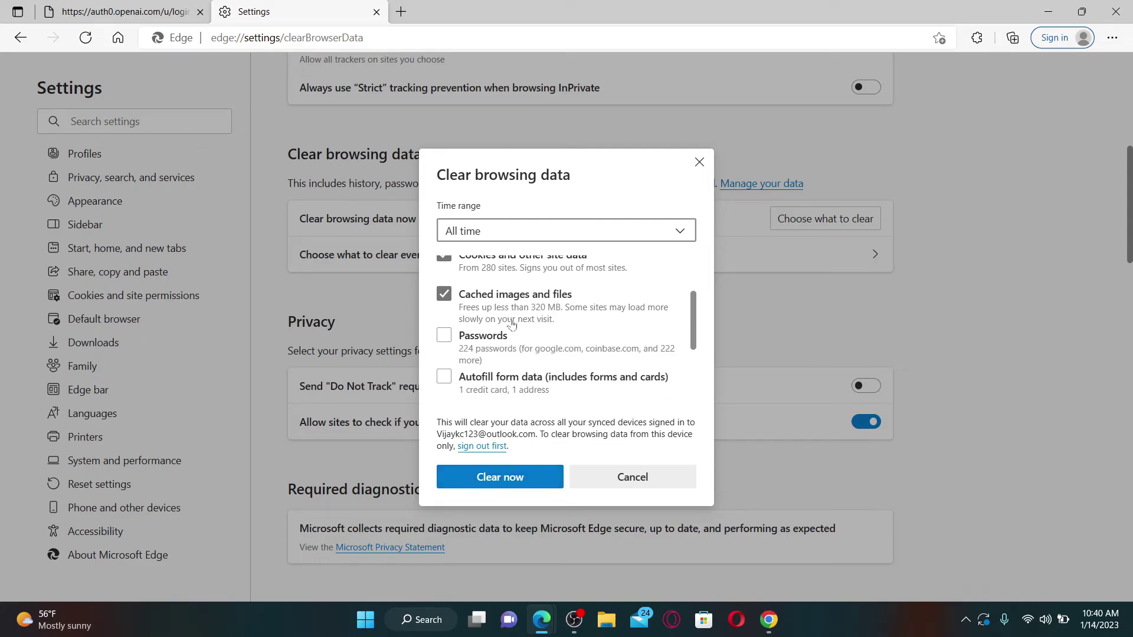
pyautogui.scroll(-1, 510, 324)
pyautogui.scroll(-1, 510, 324)
pyautogui.scroll(1, 511, 324)
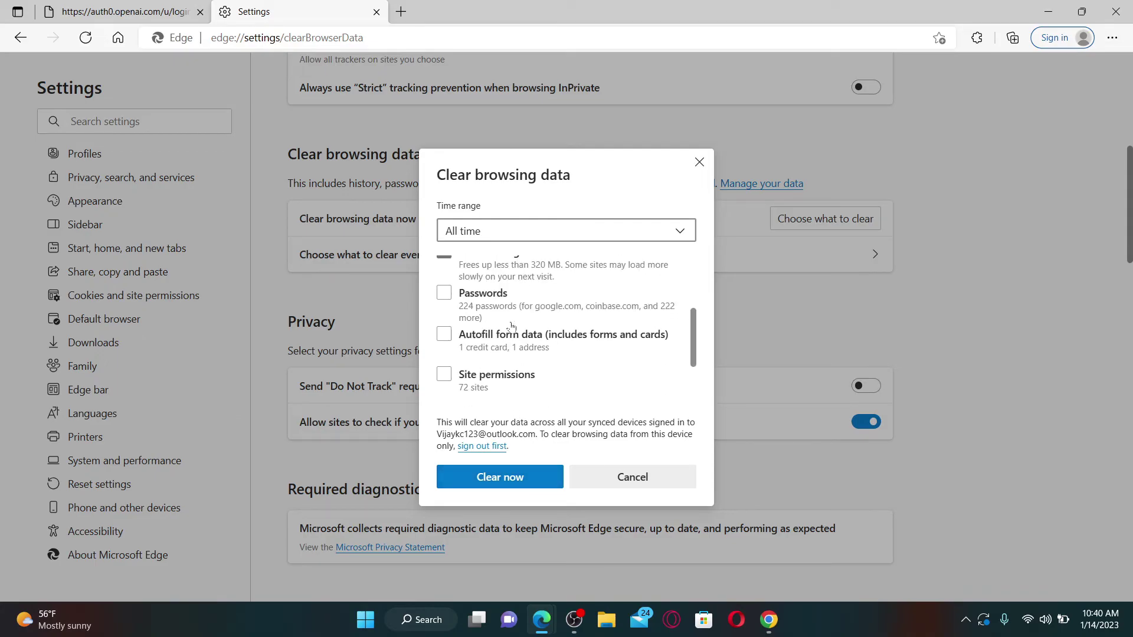
pyautogui.scroll(1, 511, 326)
pyautogui.scroll(1, 511, 326)
pyautogui.scroll(1, 530, 377)
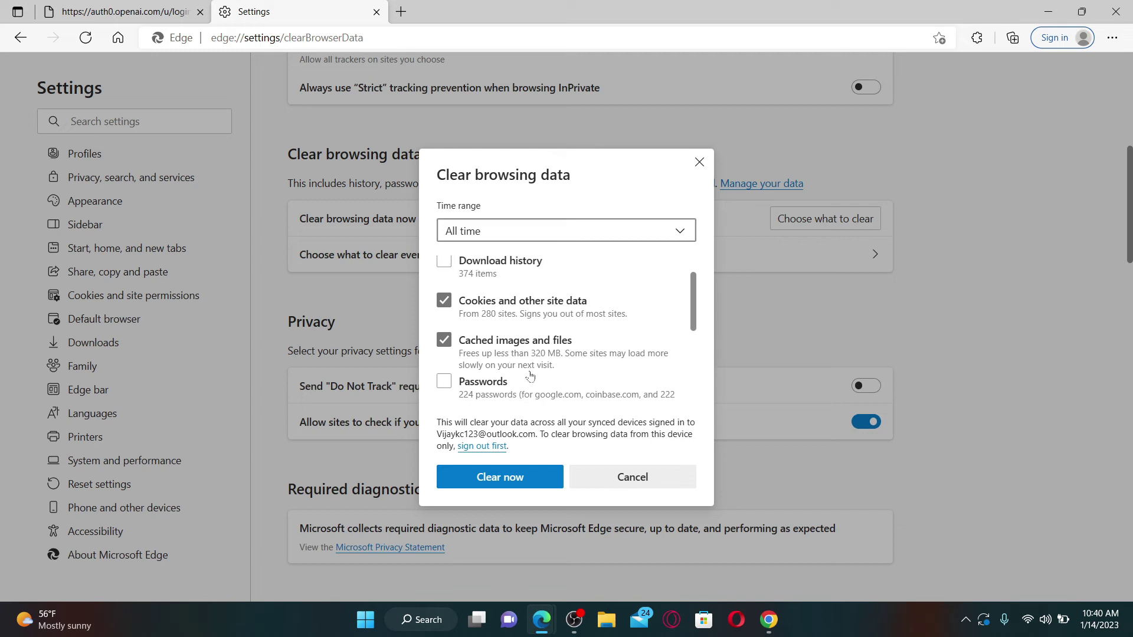
pyautogui.scroll(1, 528, 370)
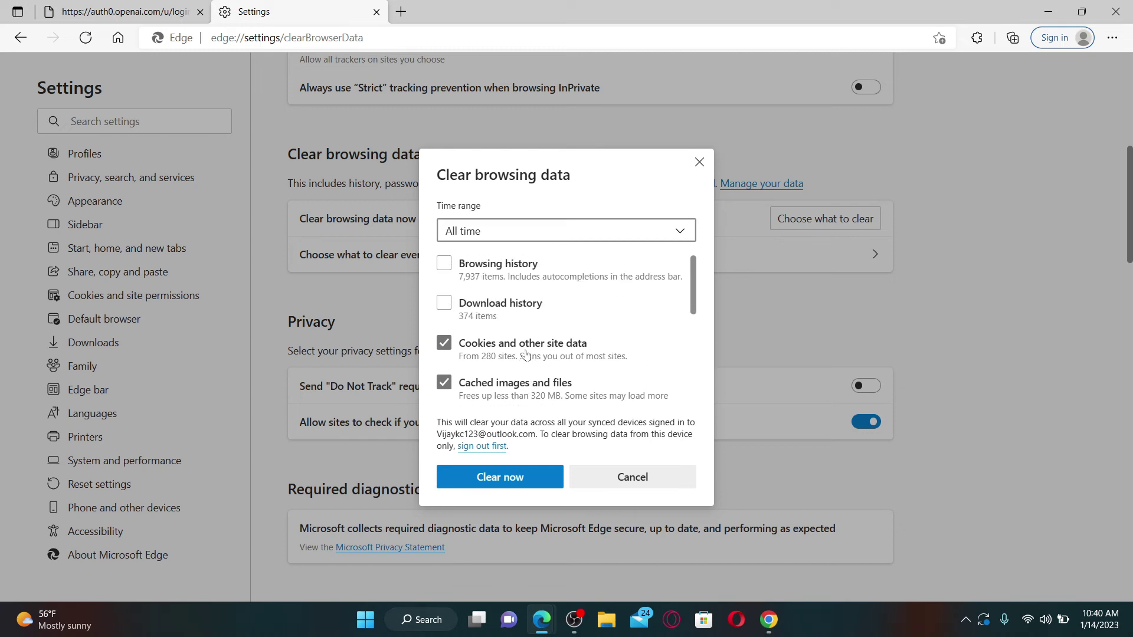
pyautogui.scroll(-2, 526, 354)
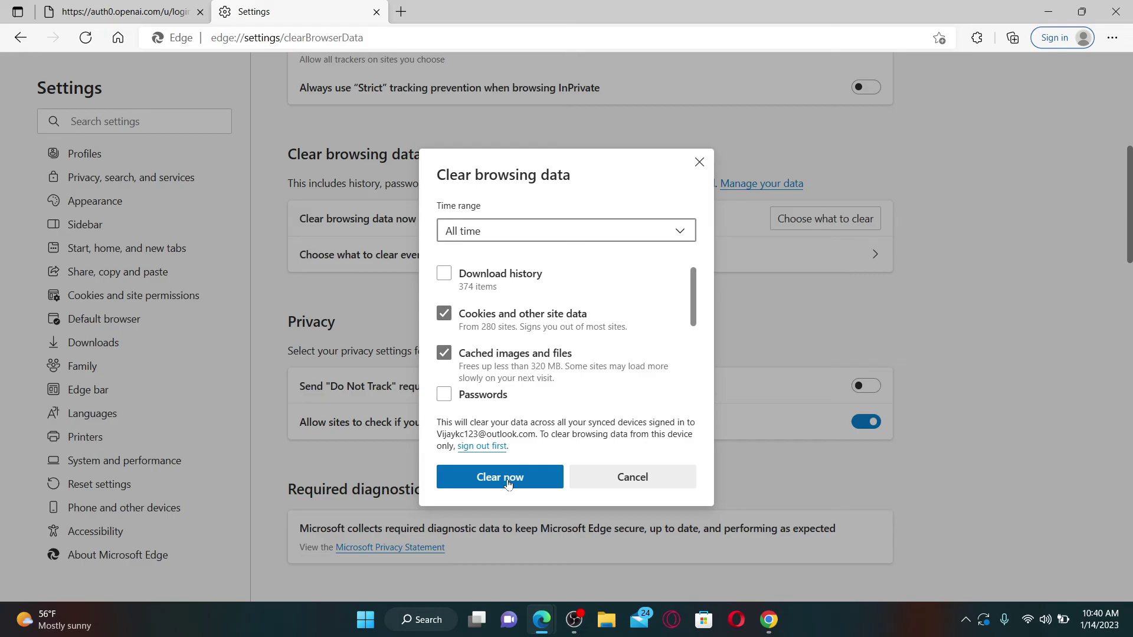
# - Clear cookies and cached images and files for All time and return to the ChatGPT tab
pyautogui.click(507, 477)
pyautogui.click(129, 12)
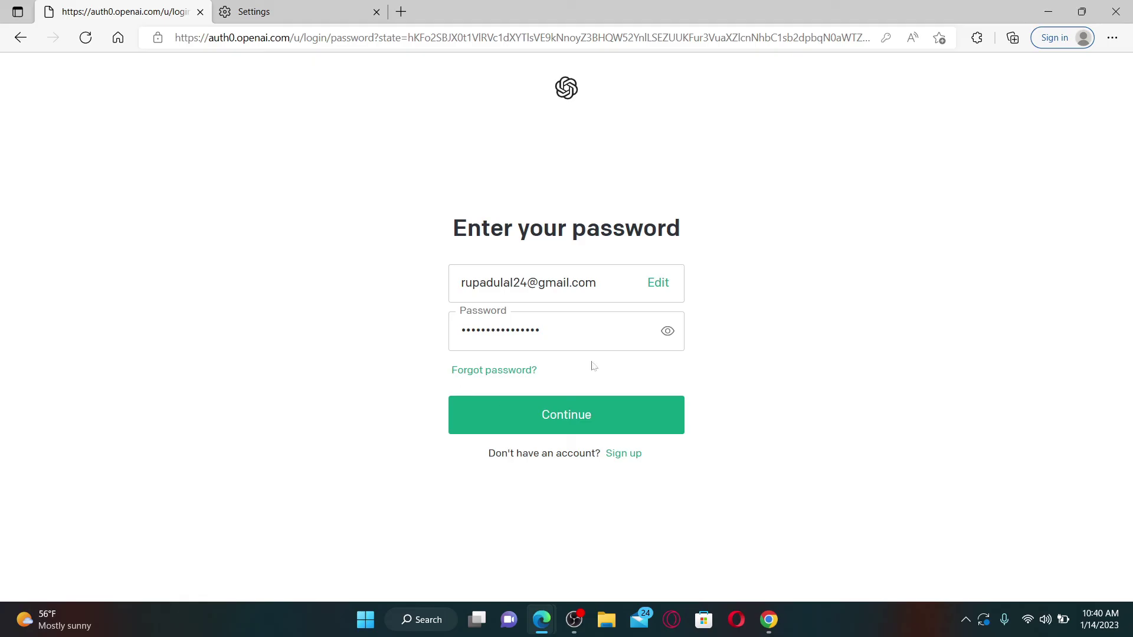
# - Put the Edge window away with Win+D to show the desktop
pyautogui.press('super+d')
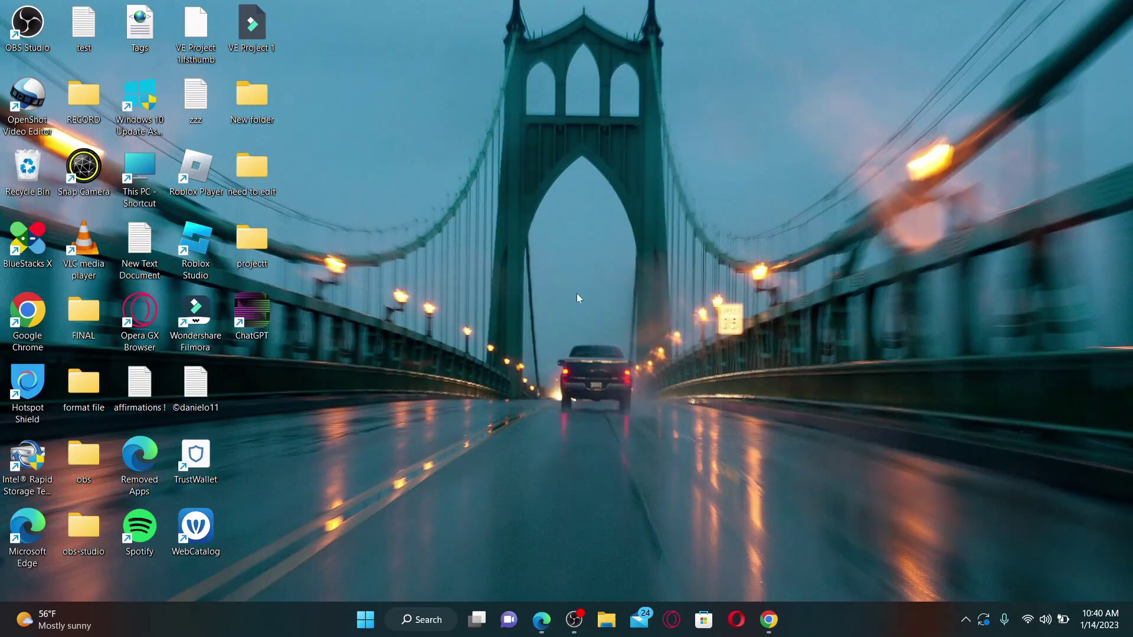